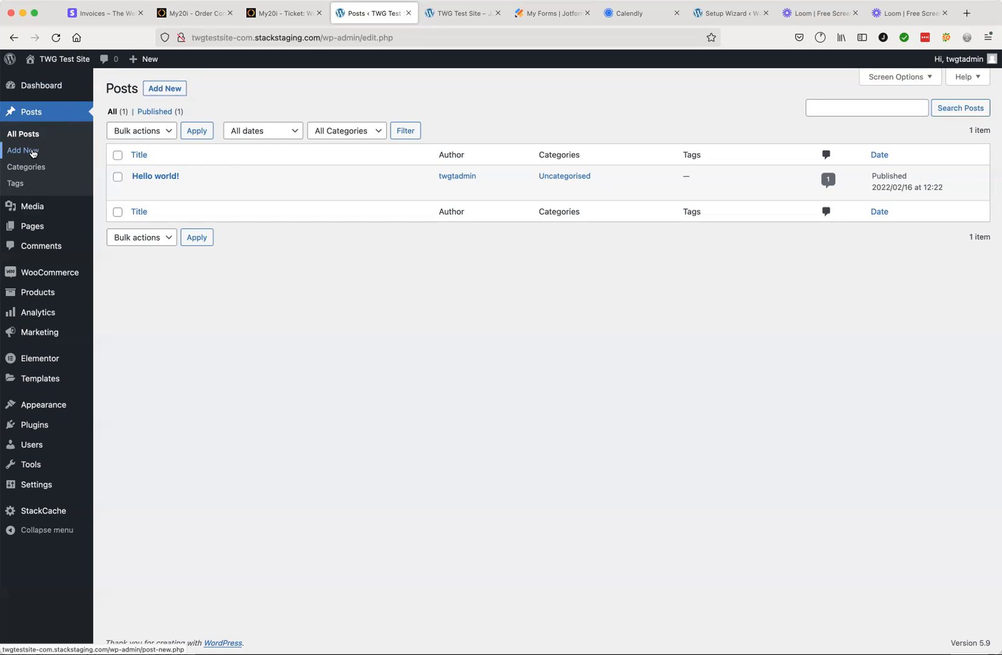
# Create a new blog post titled "My New Blog Post"
pyautogui.click(171, 90)
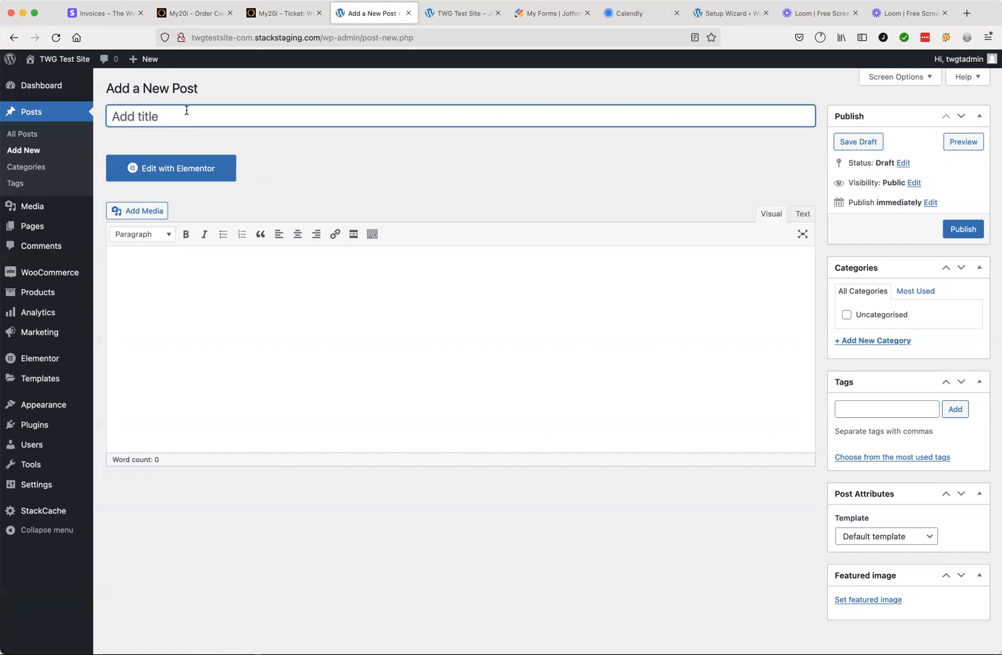
pyautogui.write('My New Blog Post')
# Show the editor's second row of formatting tools and fill the post body with a line of random placeholder text
pyautogui.click(256, 277)
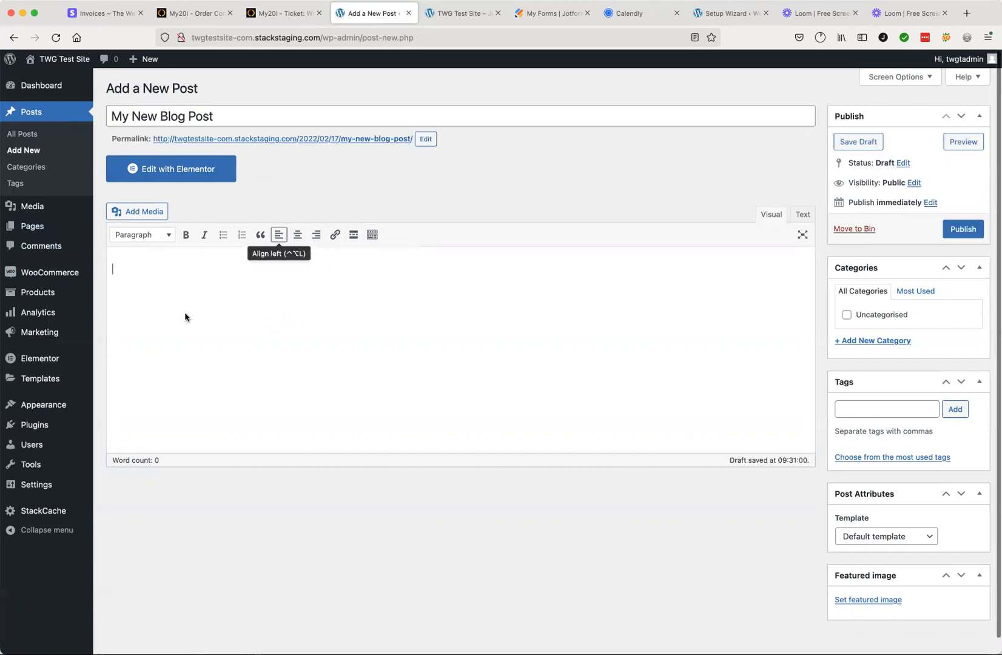
pyautogui.click(372, 236)
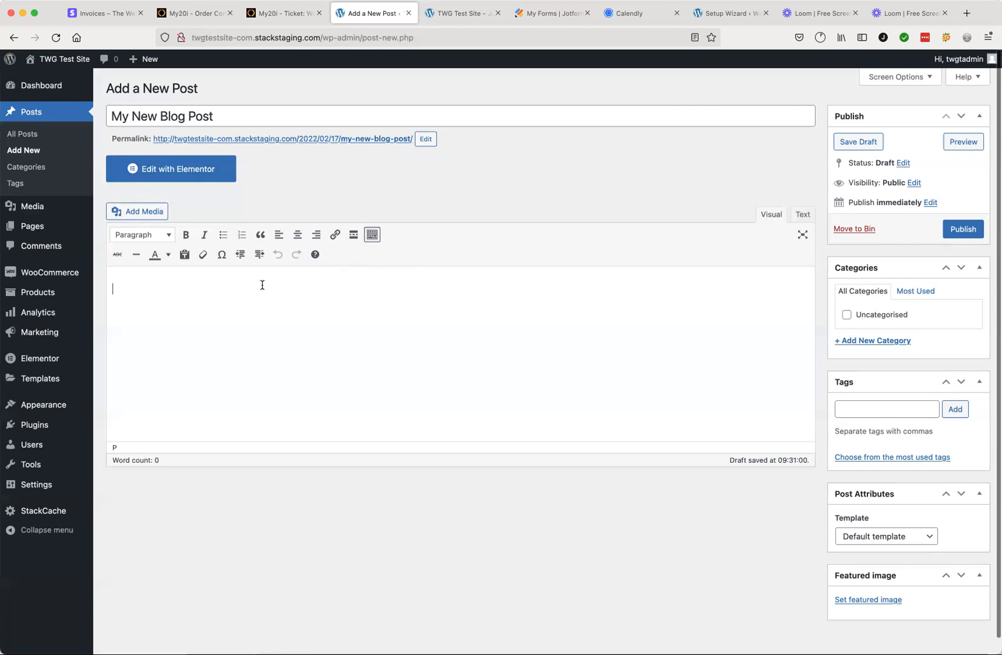
pyautogui.click(221, 305)
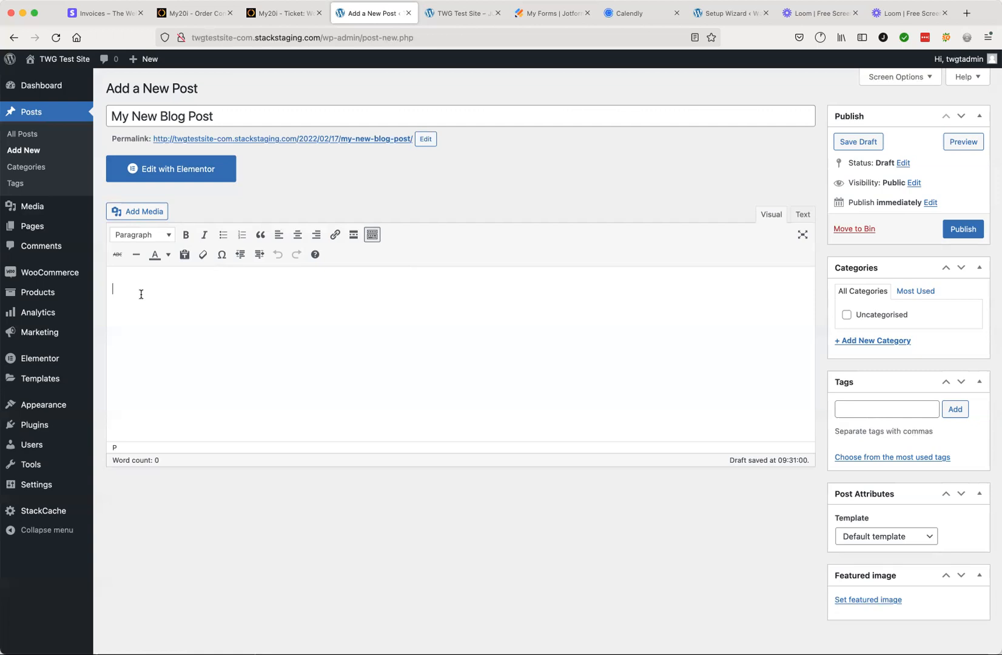
pyautogui.write('kashdka kjshd kjshadk kjh kksahkdhaksdhkhsdlj')
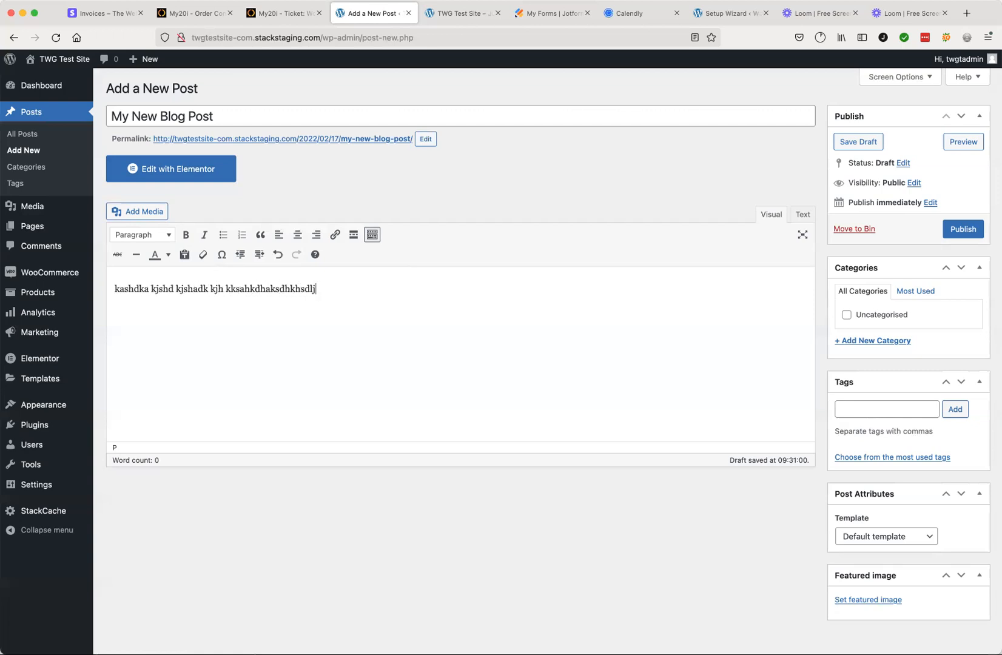
pyautogui.write(' l k ldhl JASLDJlajdjsldjlasjdjjjdijij')
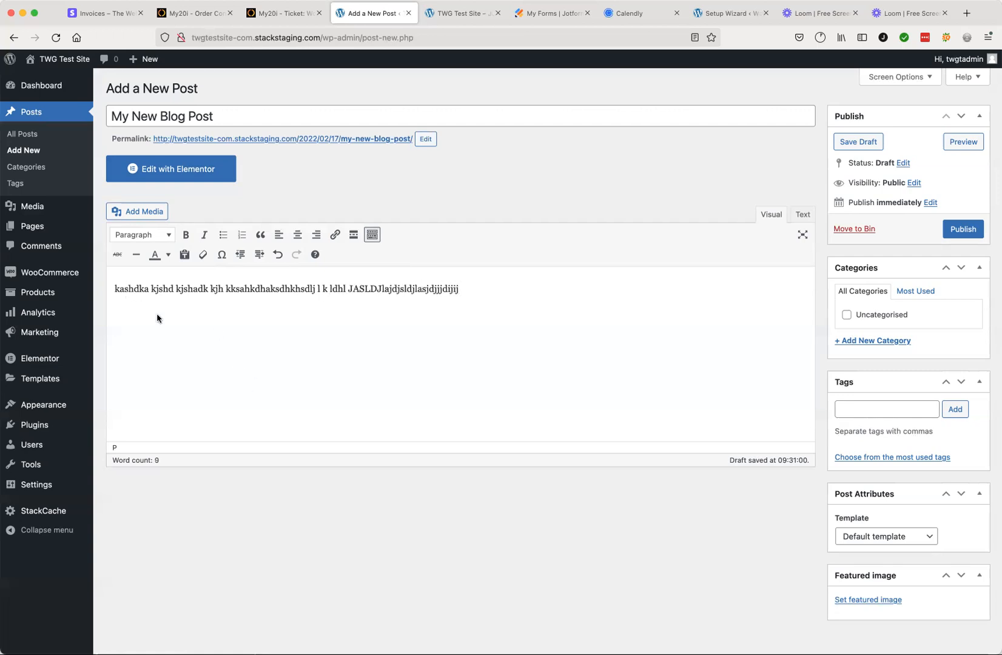
# Try bold and italic formatting on the word "kjshadk" in the body text, removing each again
pyautogui.moveTo(176, 288); pyautogui.dragTo(205, 289)
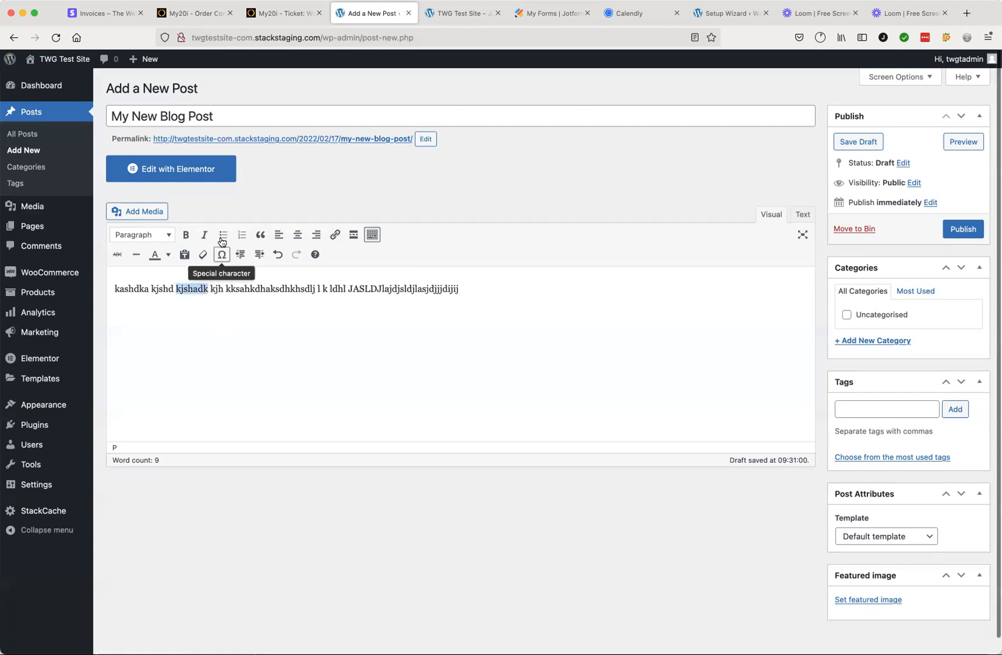
pyautogui.click(183, 236)
pyautogui.click(184, 236)
pyautogui.click(204, 237)
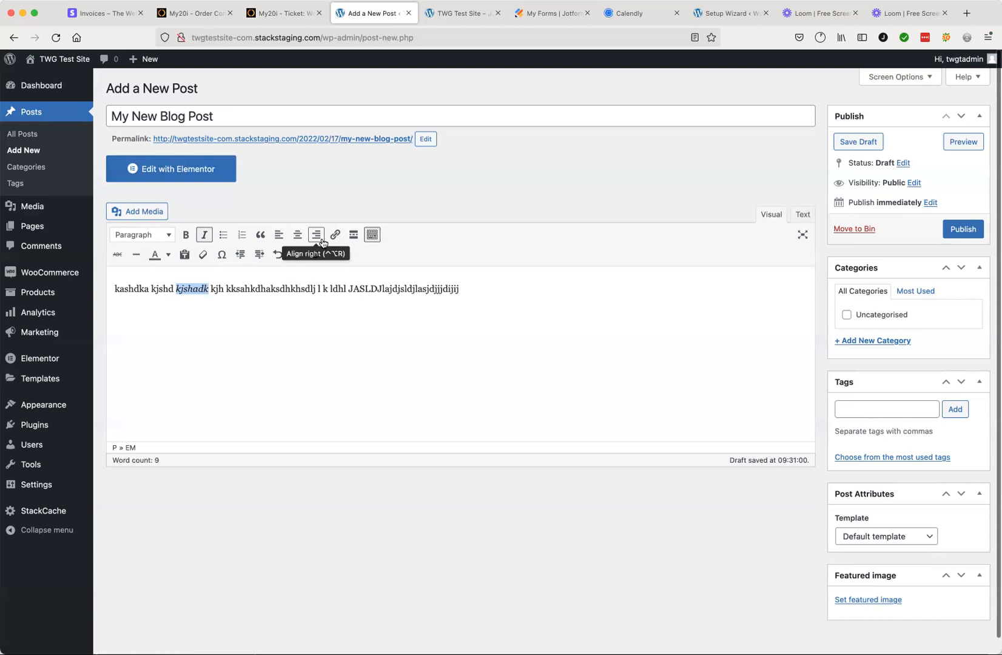
pyautogui.click(204, 235)
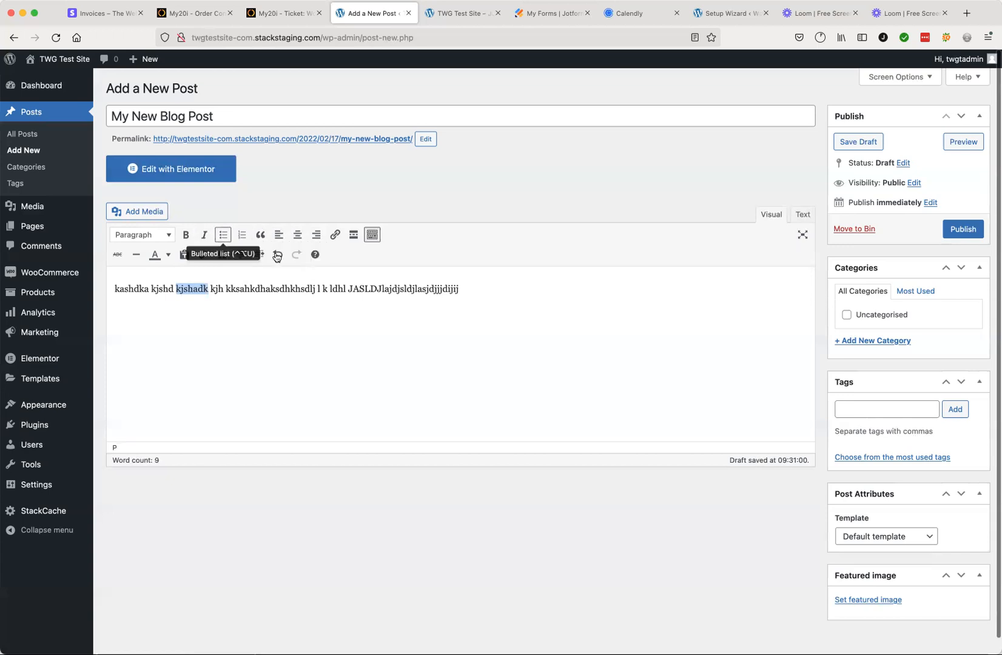
# Open the full link settings for the word "kjshadk" and close them without adding a link
pyautogui.click(335, 236)
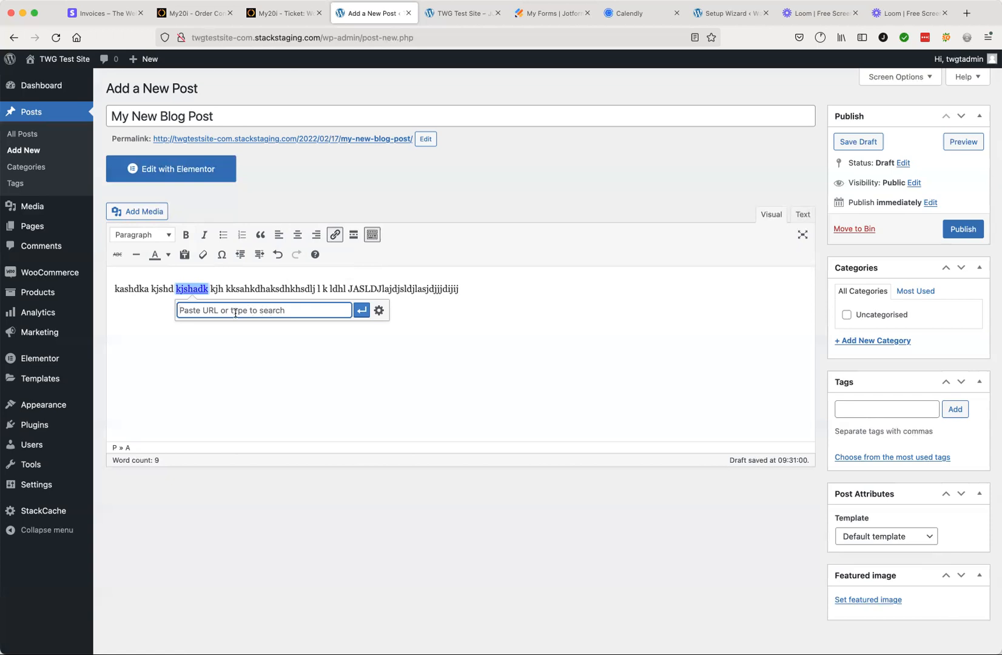
pyautogui.click(379, 311)
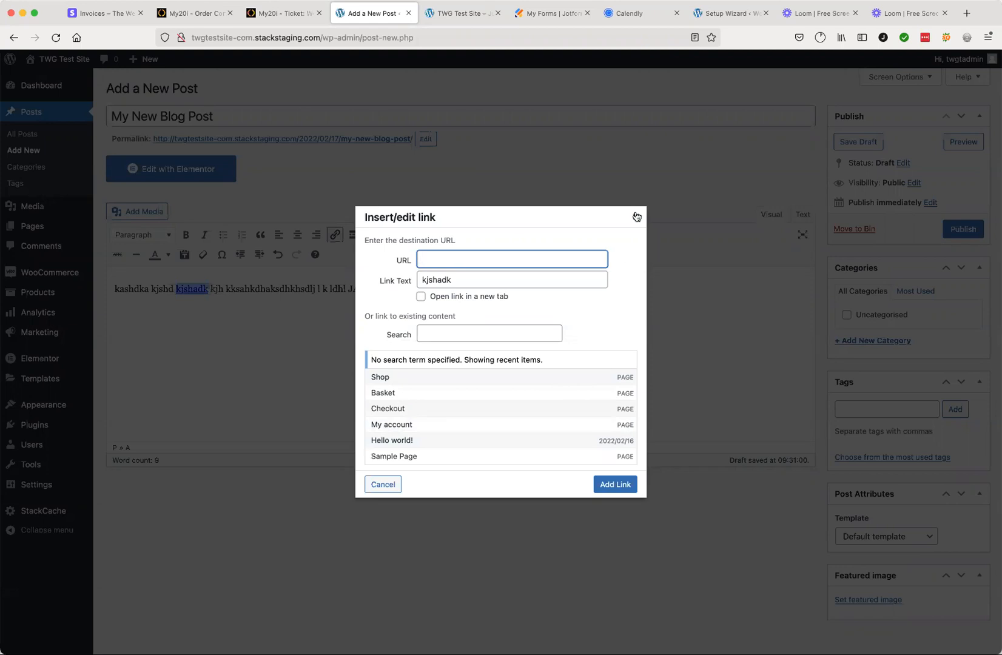
pyautogui.click(636, 218)
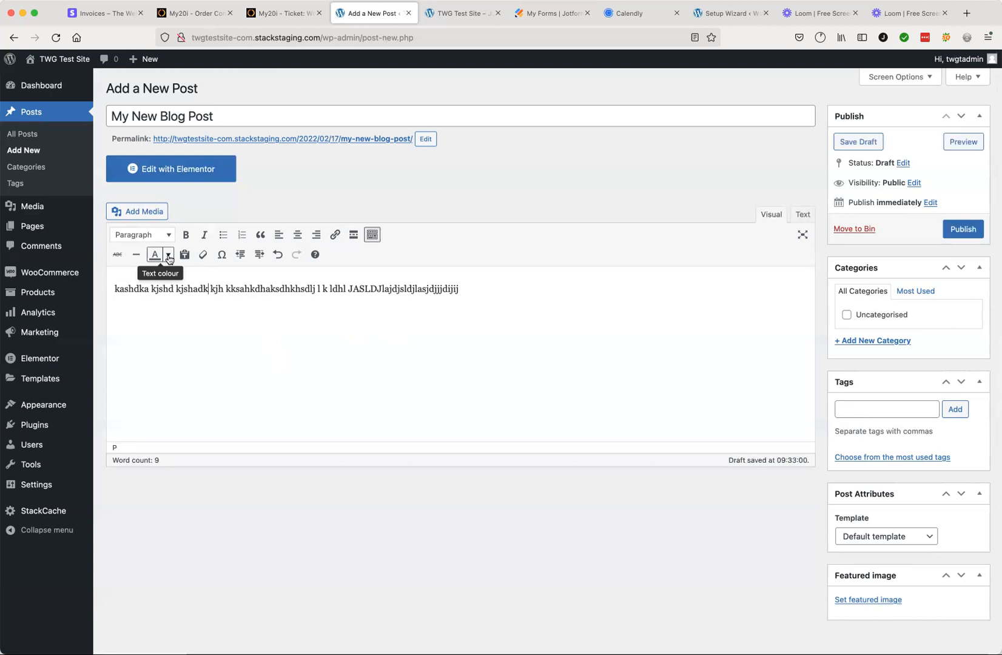
# Look through the paragraph and heading styles for the body text, keeping the Paragraph style
pyautogui.click(170, 236)
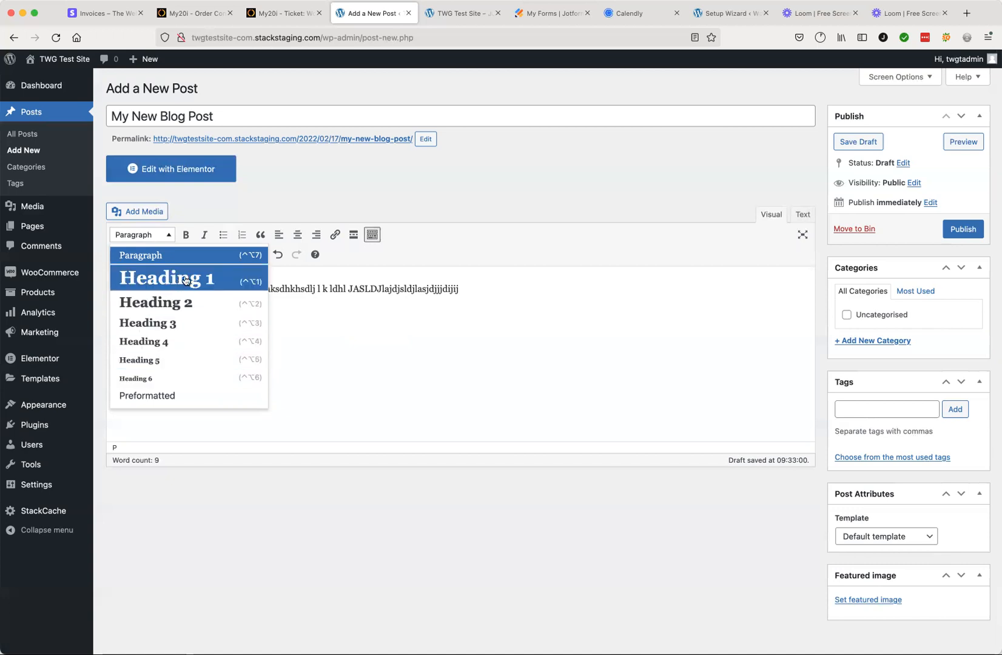
pyautogui.click(152, 257)
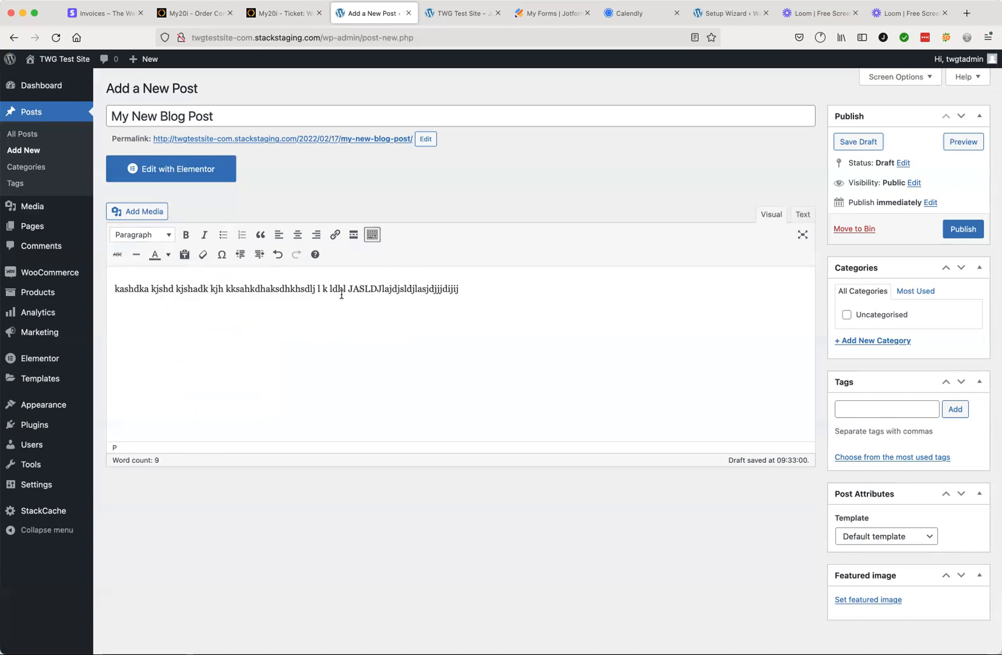
pyautogui.moveTo(342, 294); pyautogui.dragTo(239, 291)
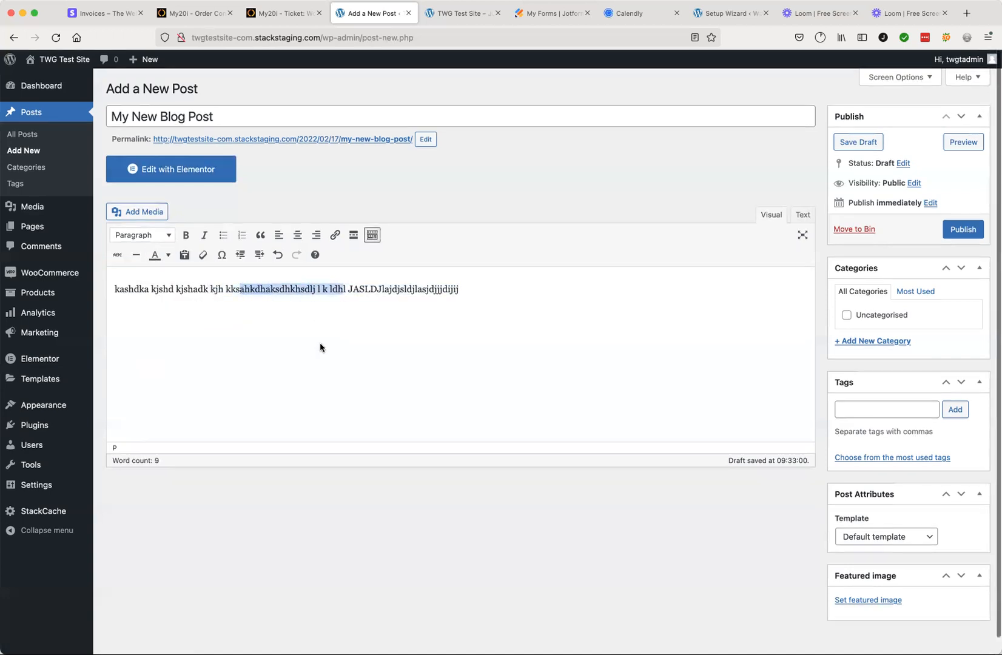
pyautogui.click(466, 333)
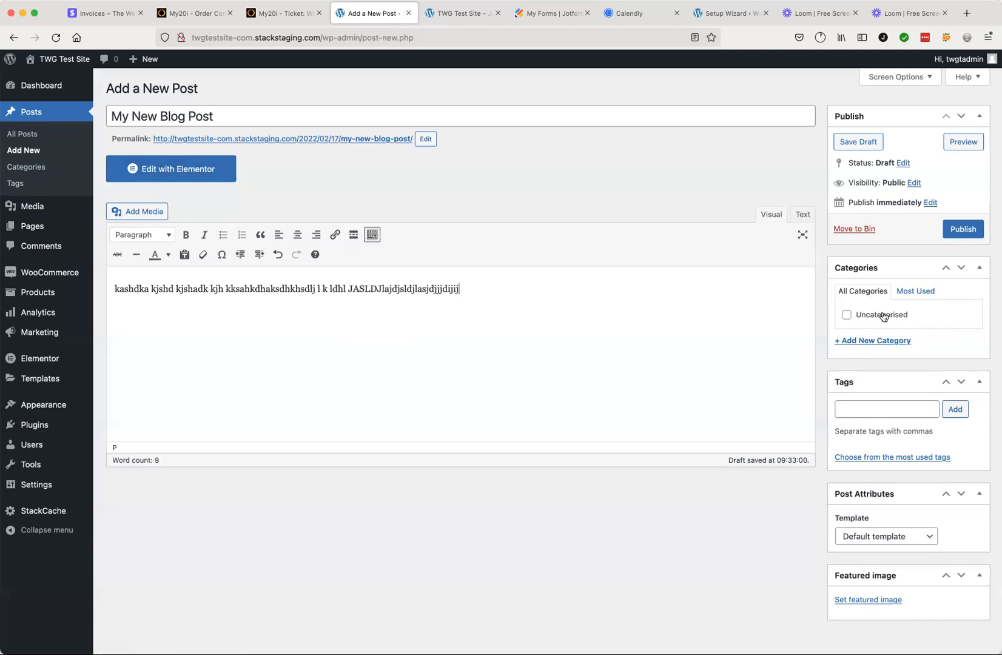
# Set woocommerce-placeholder.png from the media library as the post's featured image
pyautogui.scroll(-1, 884, 315)
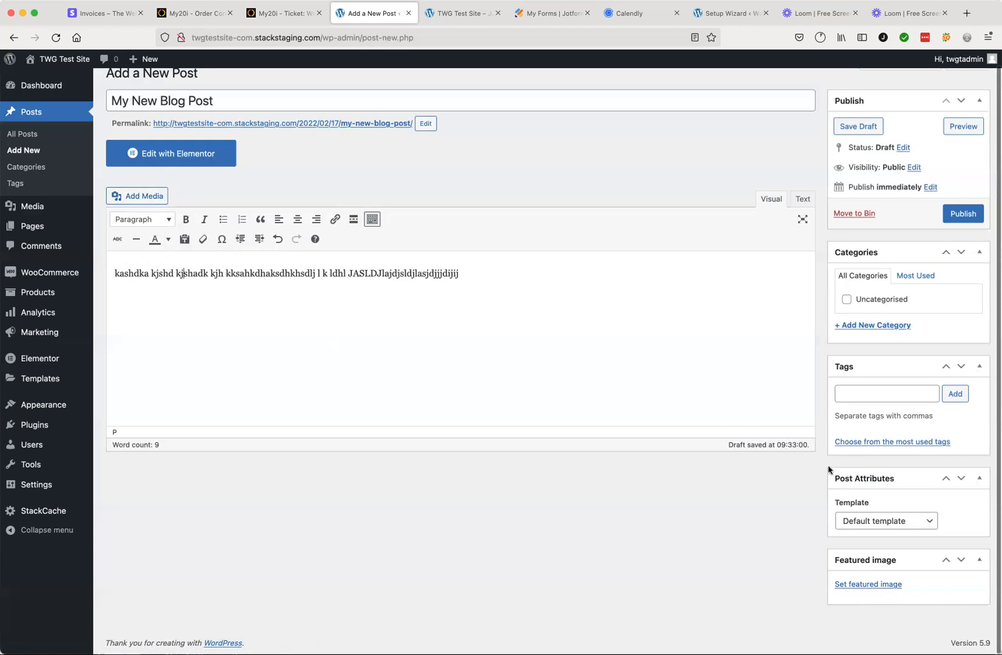
pyautogui.click(857, 585)
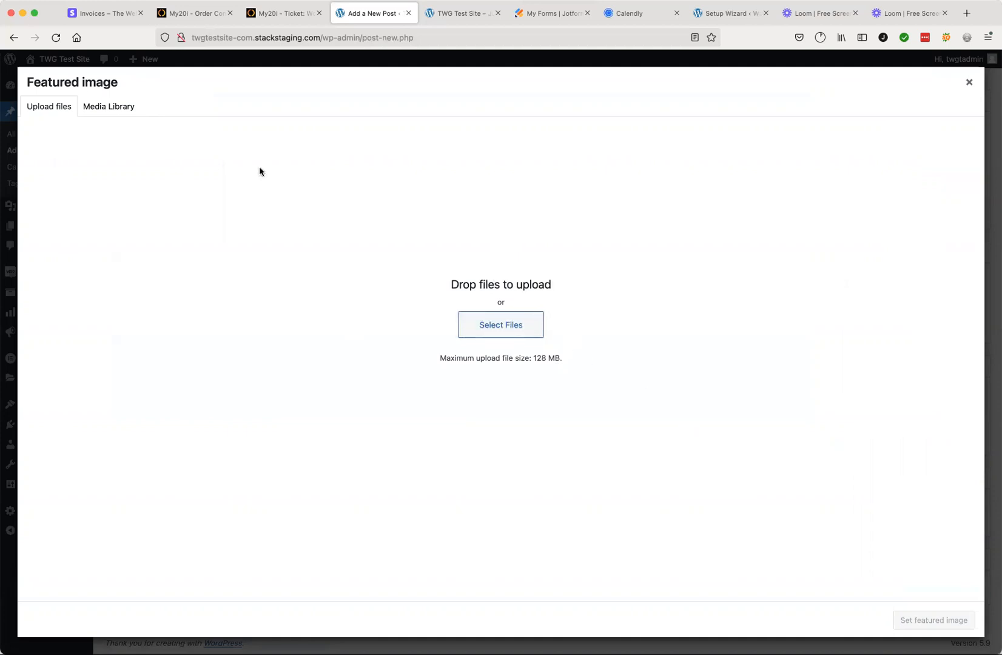
pyautogui.click(109, 110)
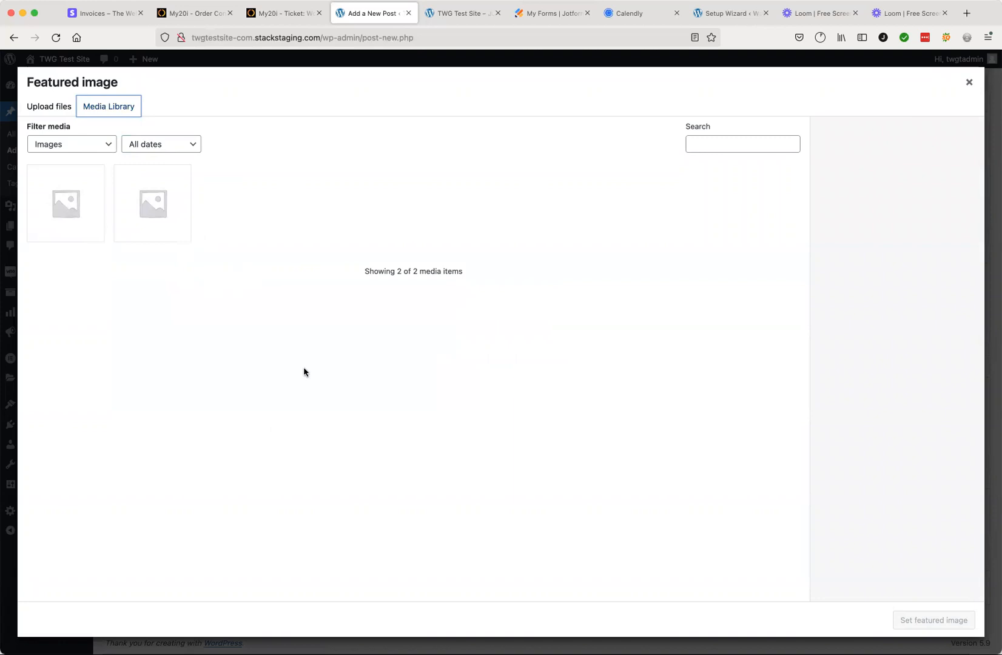
pyautogui.click(61, 113)
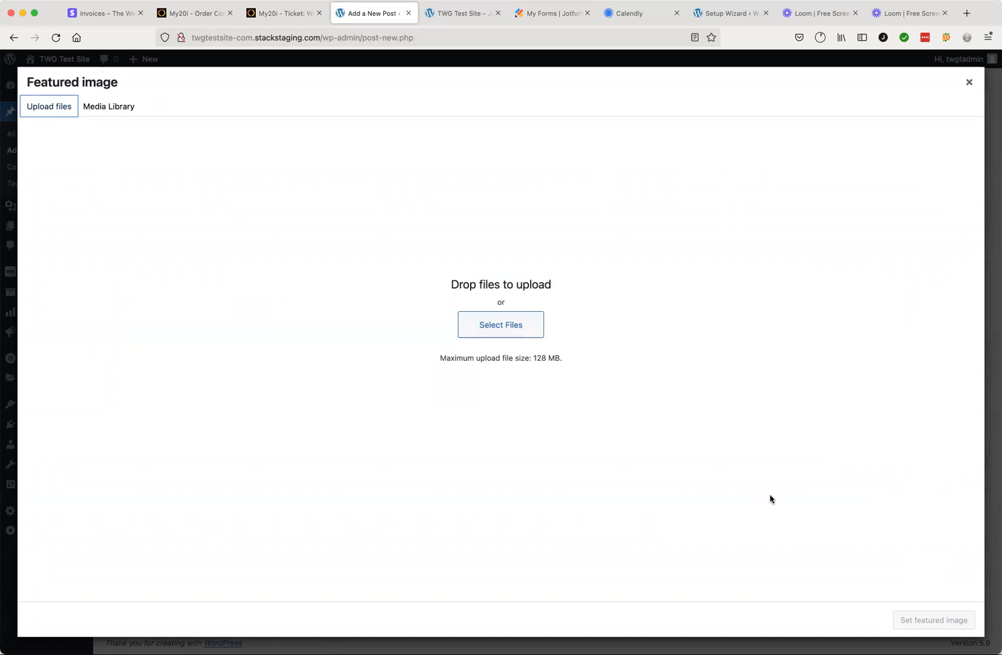
pyautogui.click(101, 114)
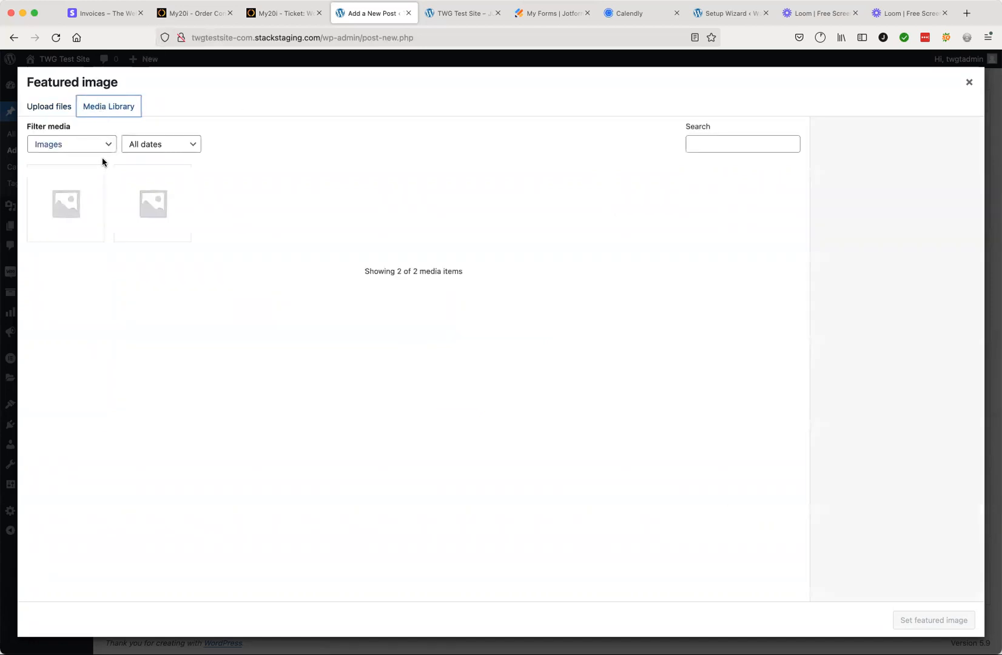
pyautogui.click(74, 193)
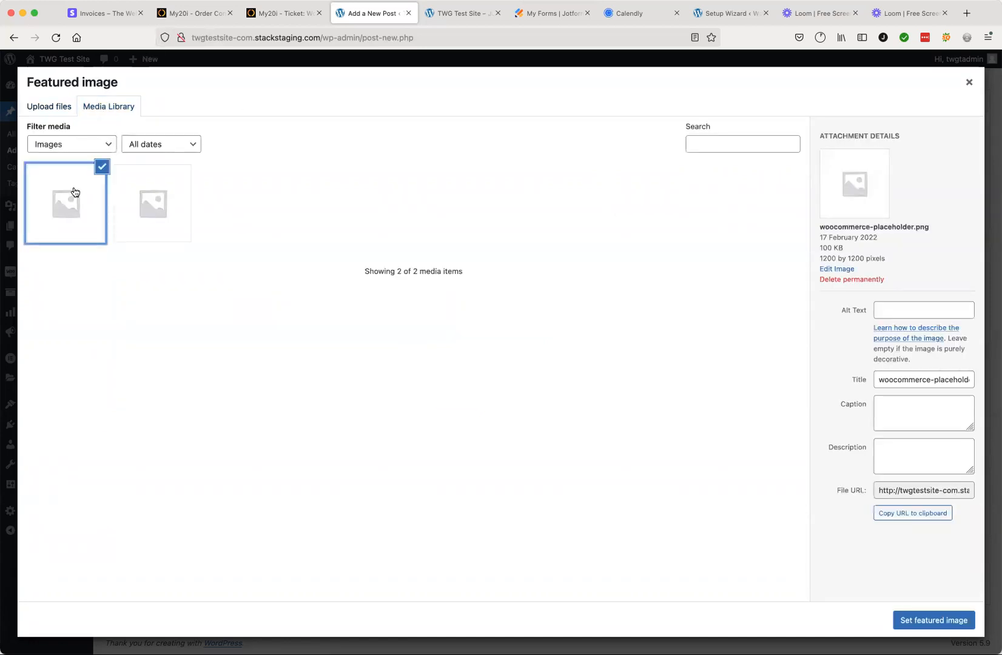
pyautogui.click(934, 620)
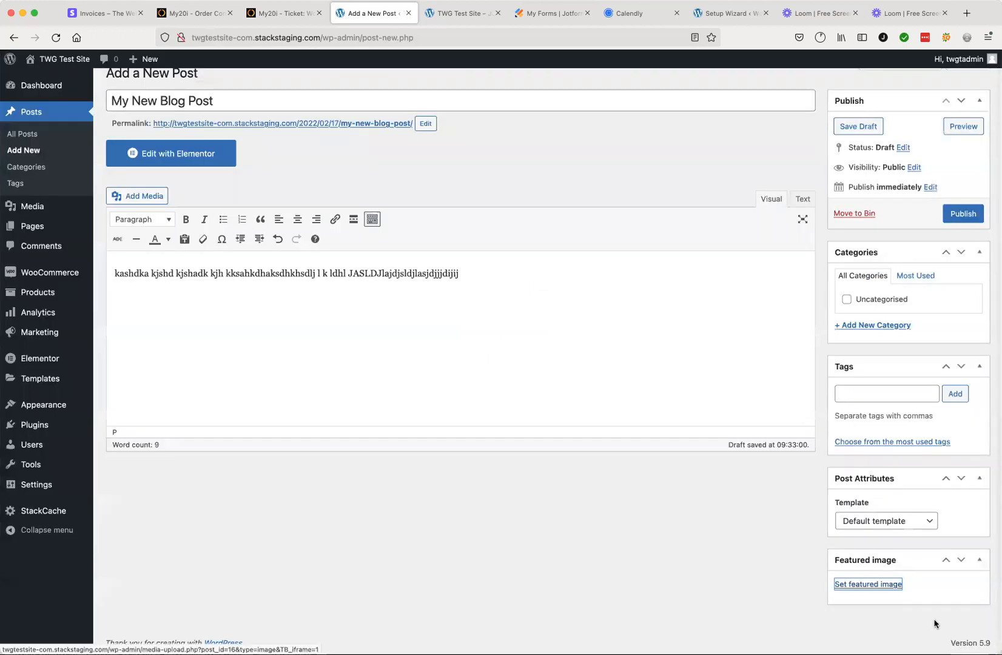
pyautogui.scroll(-3, 789, 557)
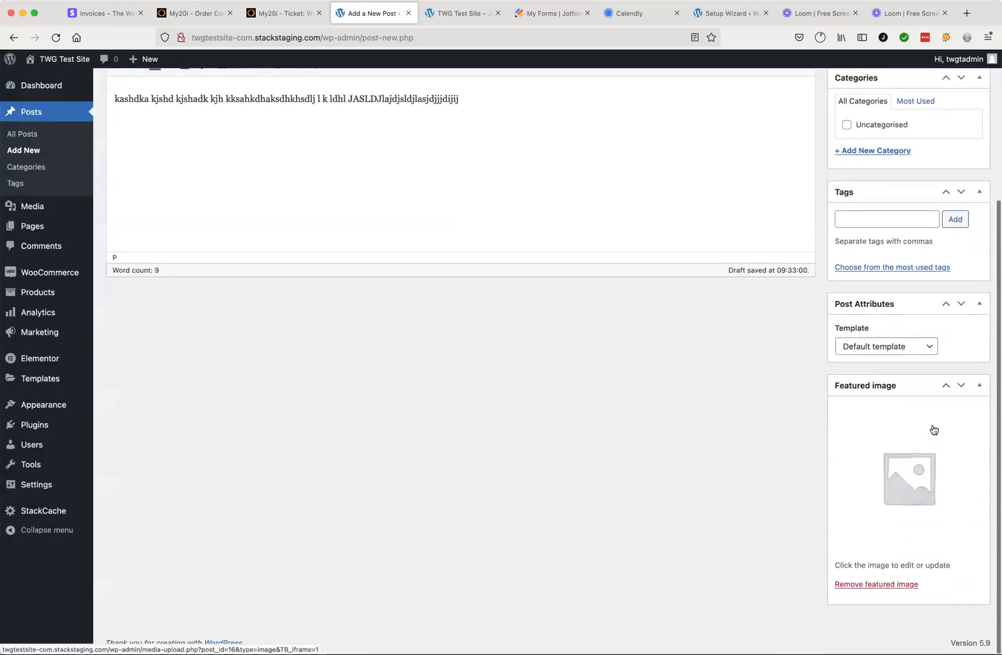
# Open the post's publish date and time for editing and cancel without rescheduling it
pyautogui.scroll(3, 823, 517)
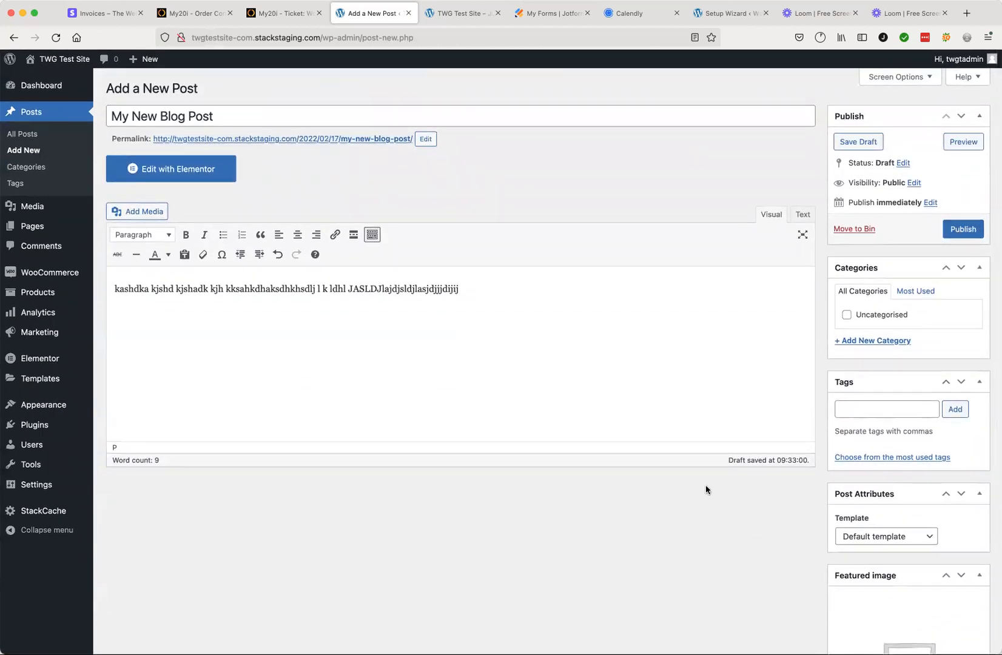
pyautogui.click(931, 202)
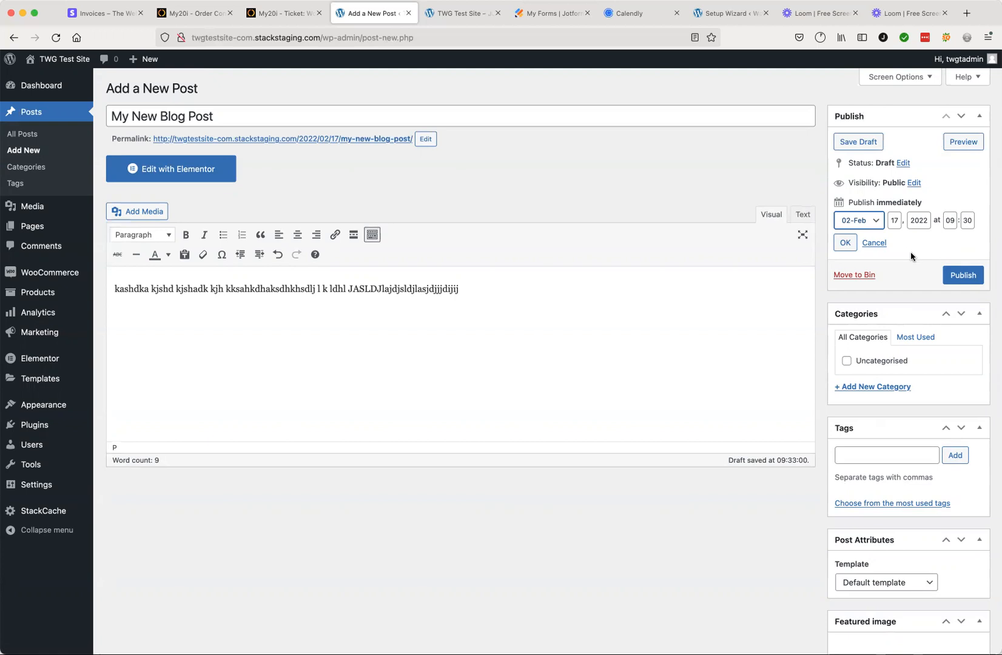
pyautogui.click(874, 243)
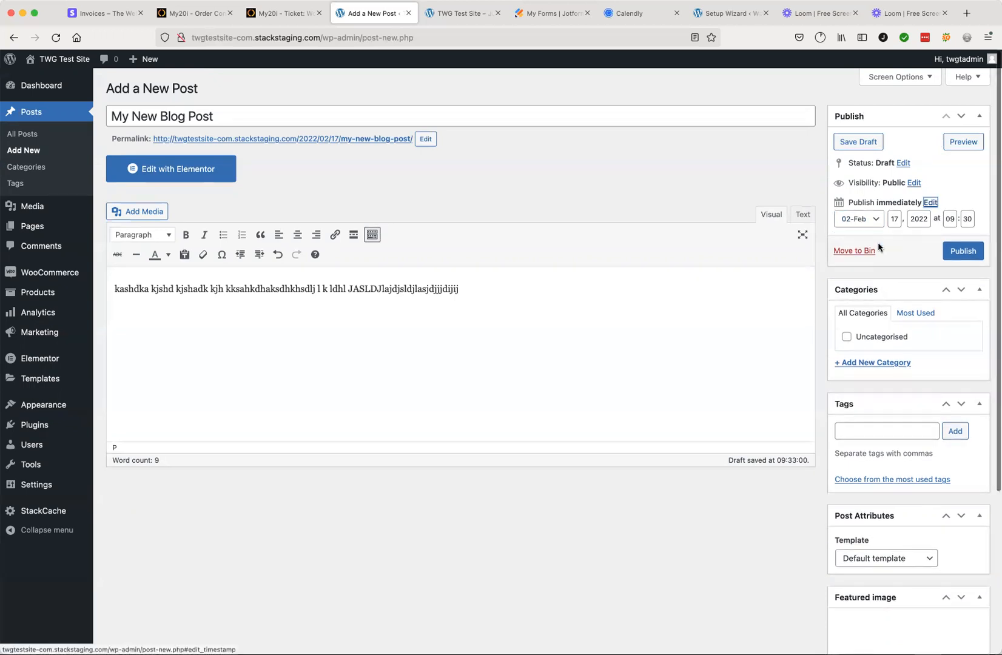